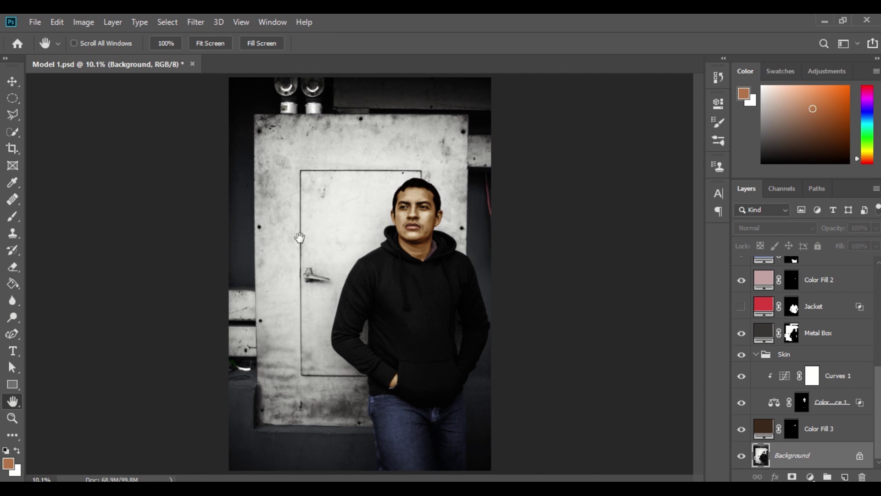
Select the whole black hoodie on the Background layer with the Quick Selection tool in add mode, using a 250 px brush.
left_click(15, 132)
left_click(43, 133)
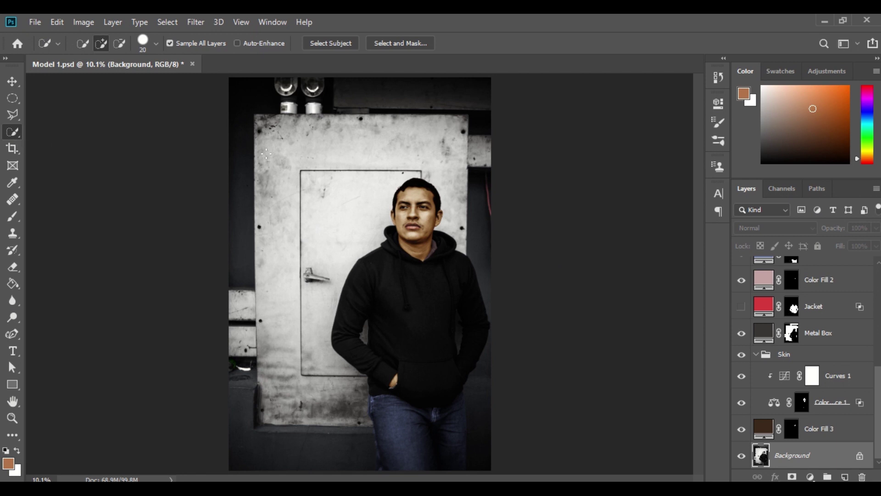
left_click(97, 44)
key("bracketright")
key("bracketright")
key("bracketright")
key("bracketright")
key("bracketright")
key("bracketright")
key("bracketright")
key("bracketright")
key("bracketright")
key("bracketright")
key("bracketright")
key("bracketright")
key("bracketright")
left_click(383, 267)
mouse_move(402, 286)
left_mouse_down()
mouse_move(419, 378)
mouse_move(428, 281)
left_mouse_up()
Subtract the gap between the torso and the arm beside the door from the Background layer's hoodie selection, using a 60 px Quick Selection brush.
left_click(14, 419)
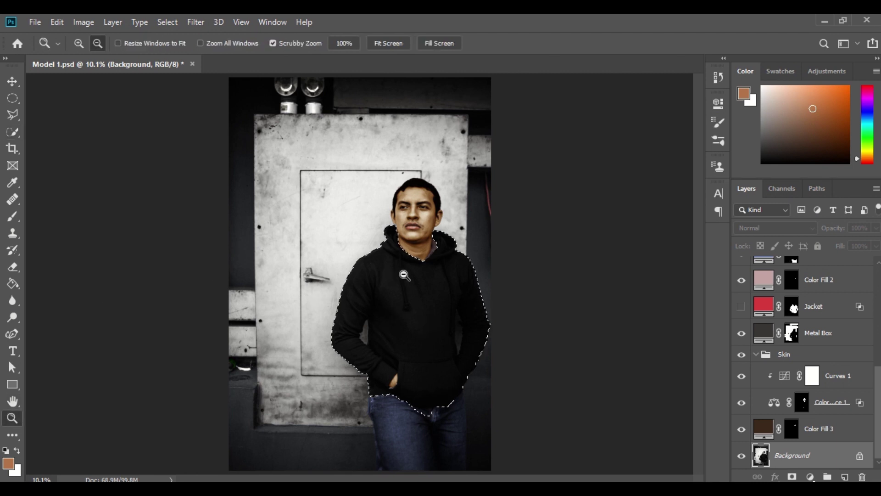
left_click_drag(348, 333, 448, 380)
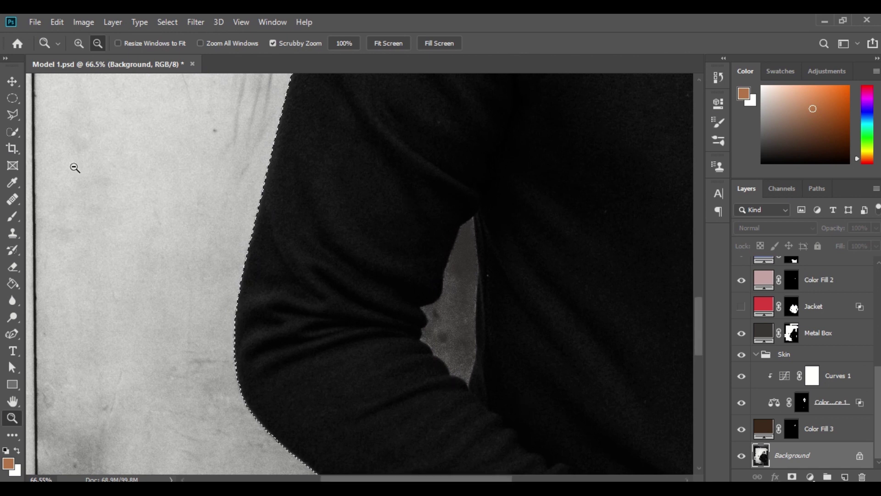
left_click(13, 133)
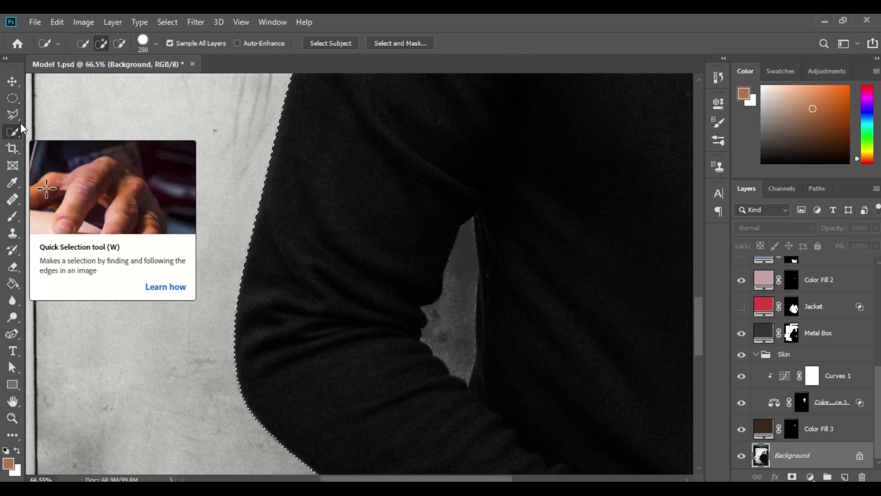
key("bracketleft")
key("bracketleft")
key("bracketleft")
key("bracketleft")
key("bracketleft")
key("bracketleft")
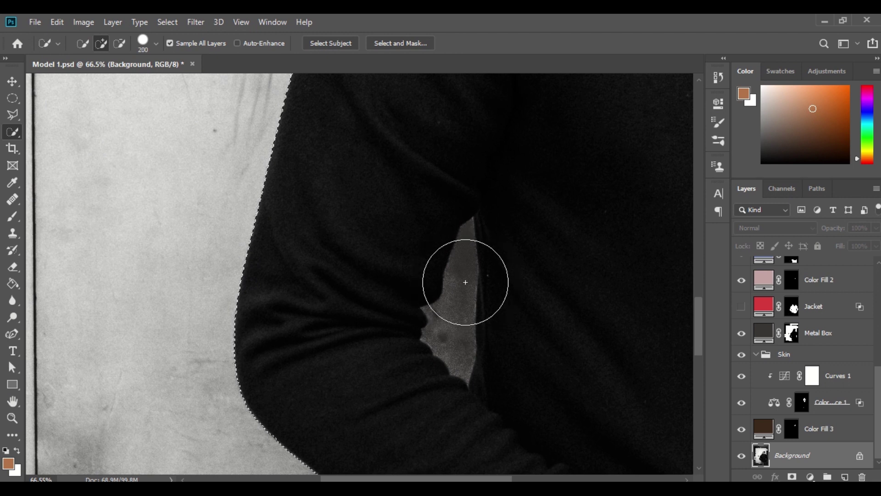
key("bracketleft")
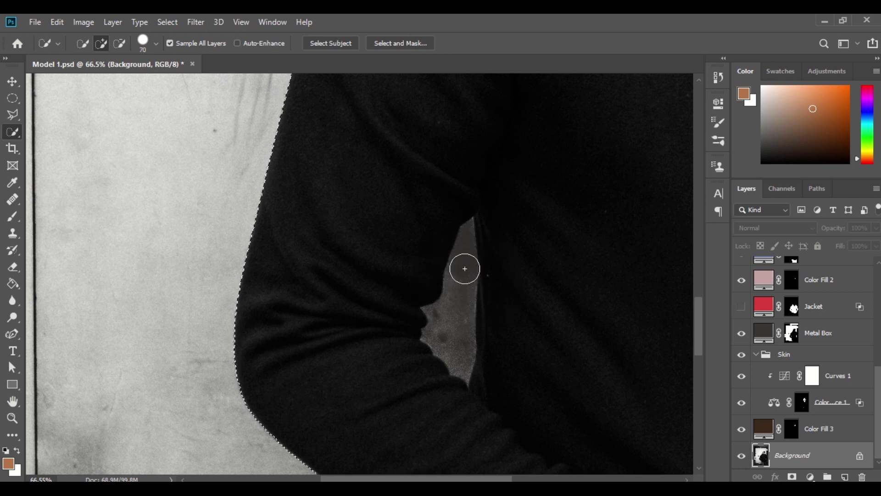
key("bracketleft")
key("alt")
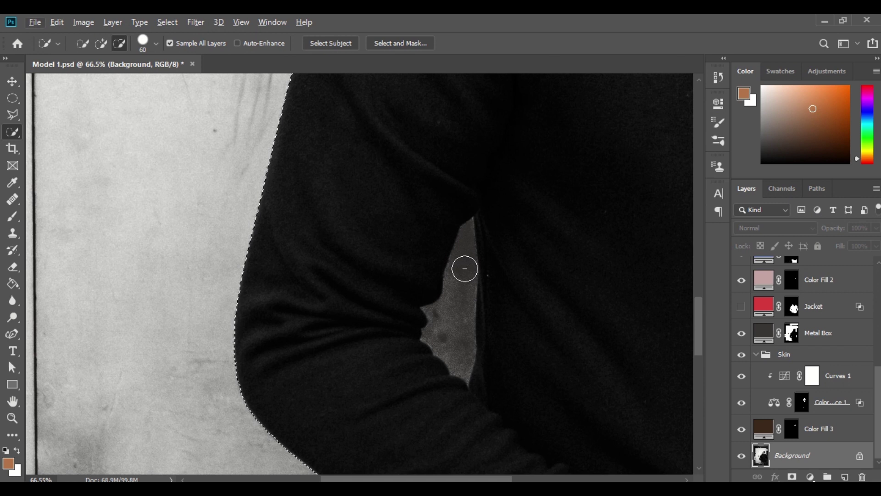
key("alt")
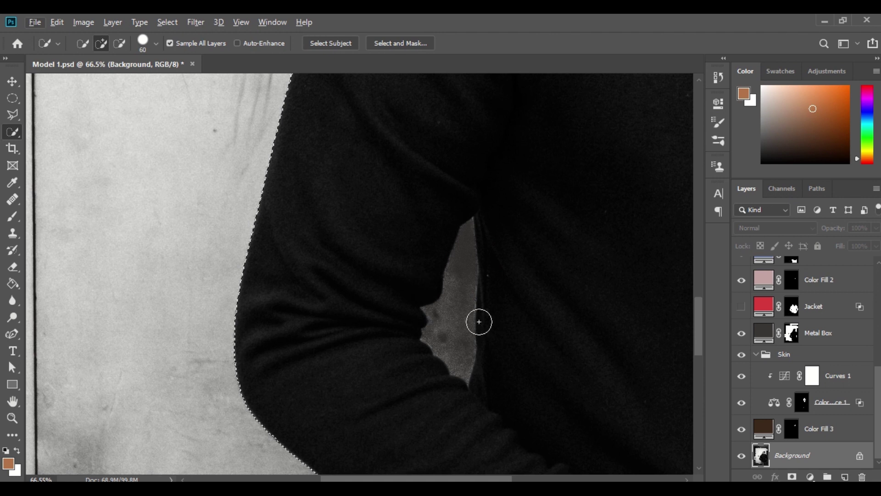
key("alt")
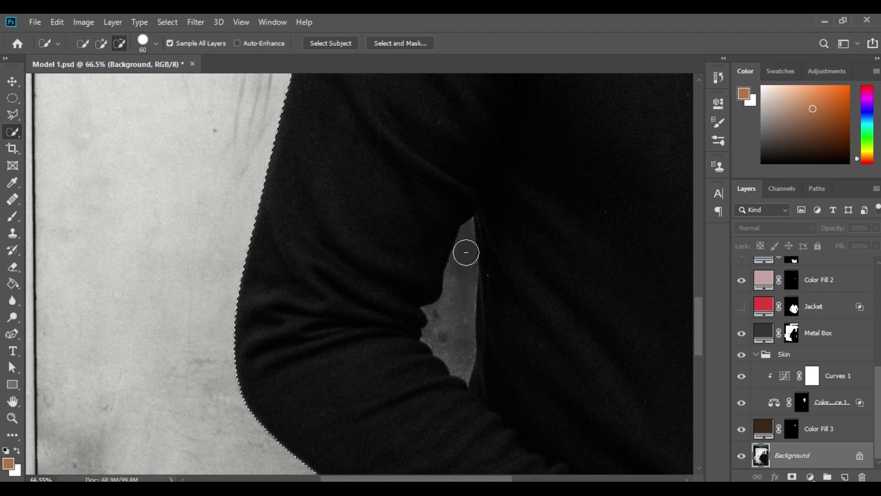
key("alt+period")
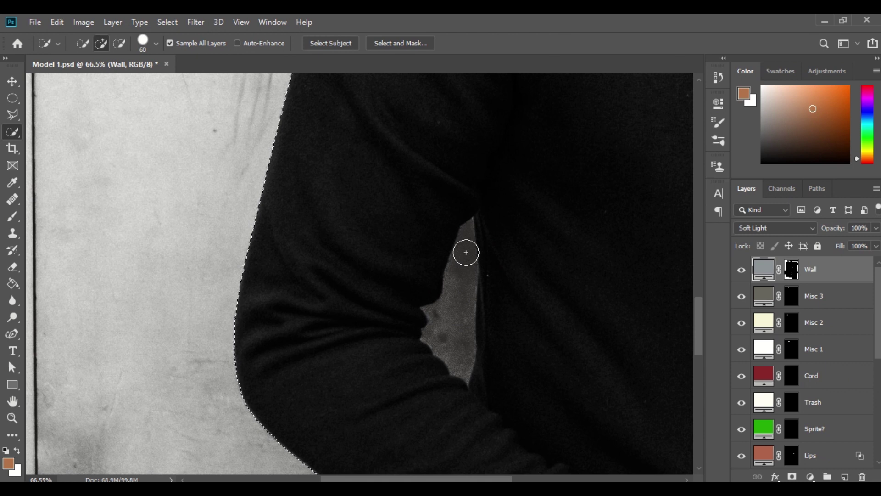
left_click_drag(877, 298, 878, 406)
left_click(792, 461)
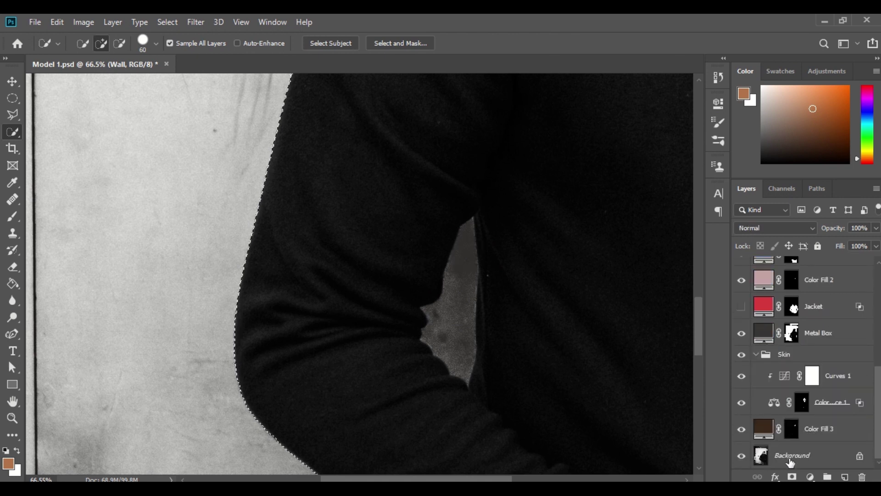
key("alt")
left_click_drag(462, 255, 460, 312)
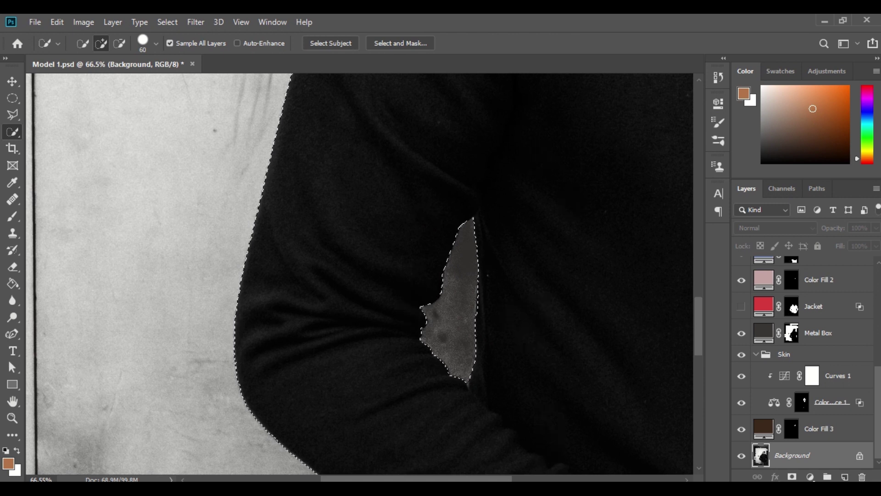
Subtract the dark gap between the torso and the other arm from the hoodie selection with the 60 px brush.
scroll(699, 325, "down", 1)
scroll(698, 322, "down", 5)
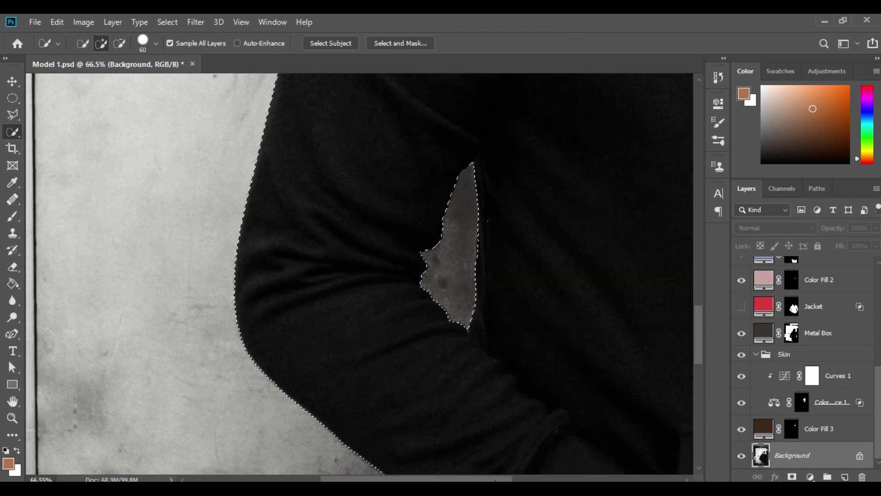
scroll(511, 478, "right", 1)
left_click_drag(510, 478, 699, 370)
scroll(698, 339, "up", 5)
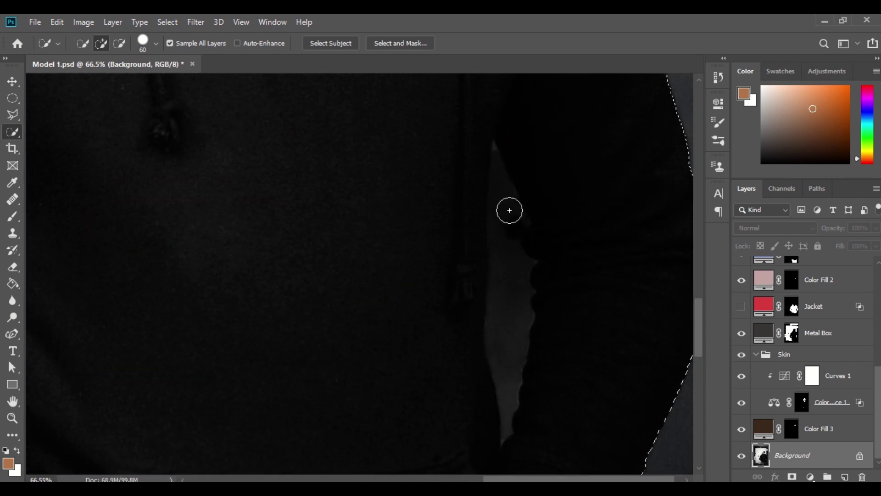
key("alt")
left_click_drag(504, 210, 506, 375)
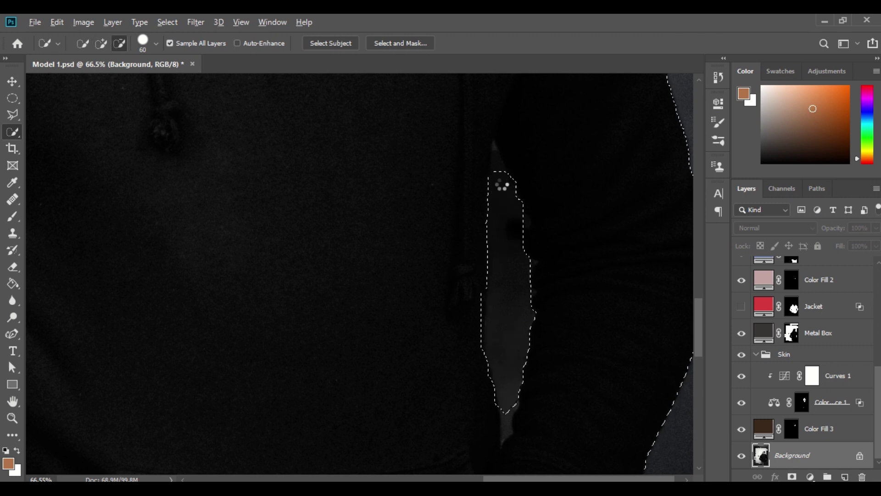
Extend the subtracted area to the upper and lower tips of that arm gap with a 30 px brush.
key("alt")
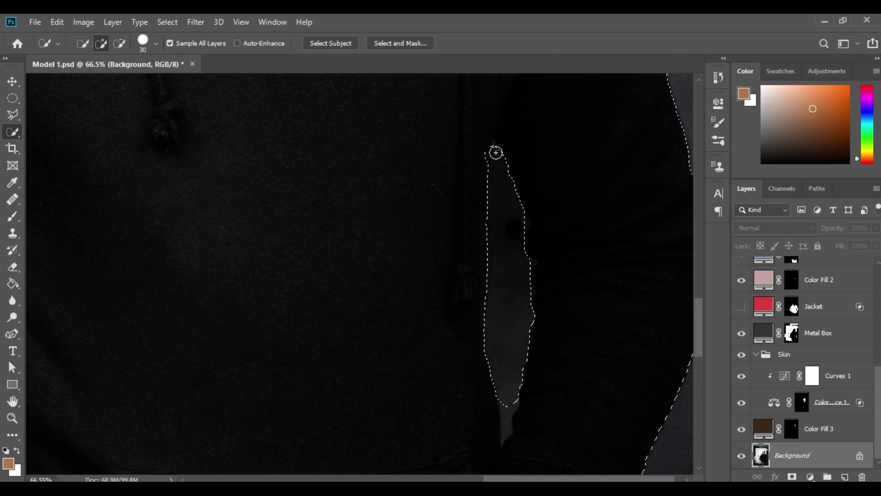
key("alt")
left_click(485, 142, "alt")
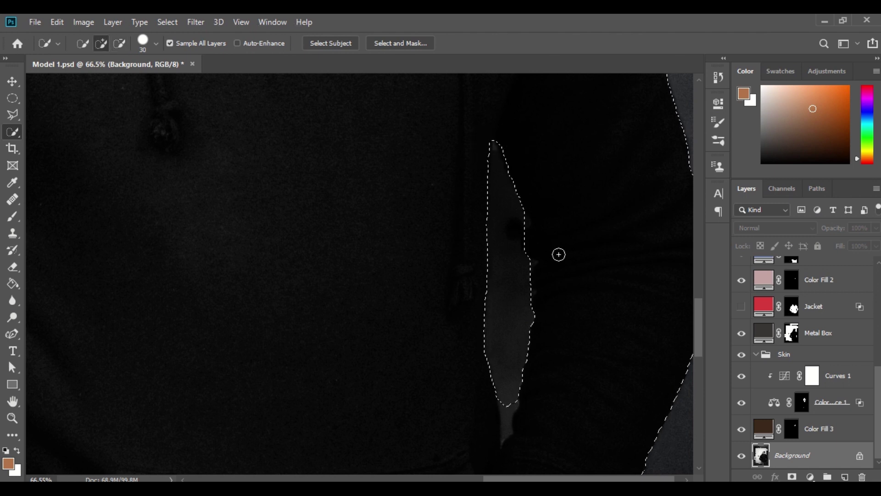
key("alt")
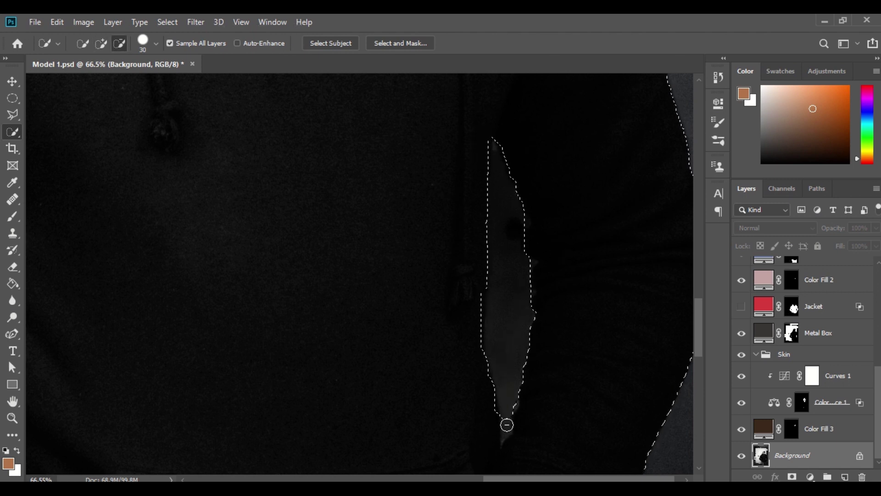
left_click(505, 441, "alt")
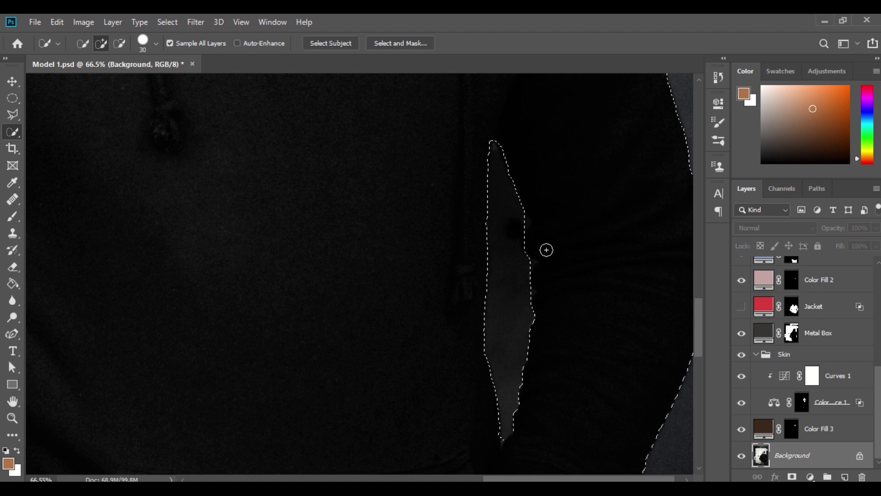
Refine the cut-out along the sleeve's wavy edge in the arm gap with a 15 px brush.
key("bracketleft")
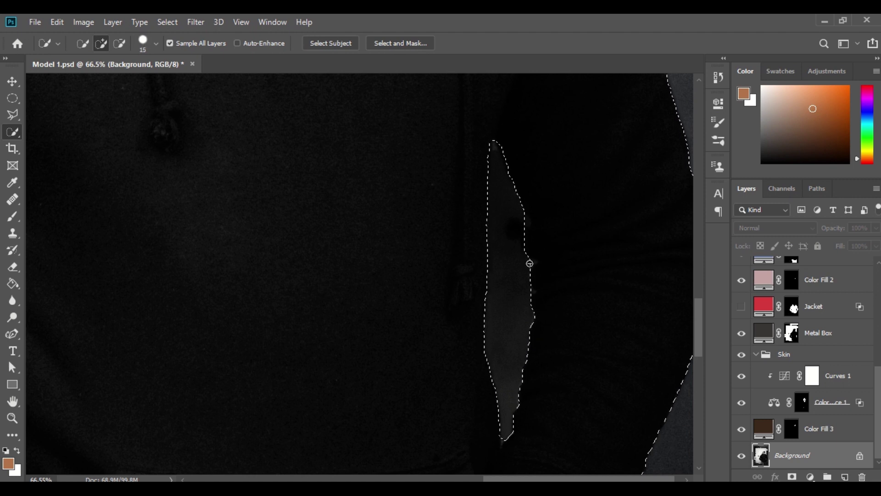
key("alt")
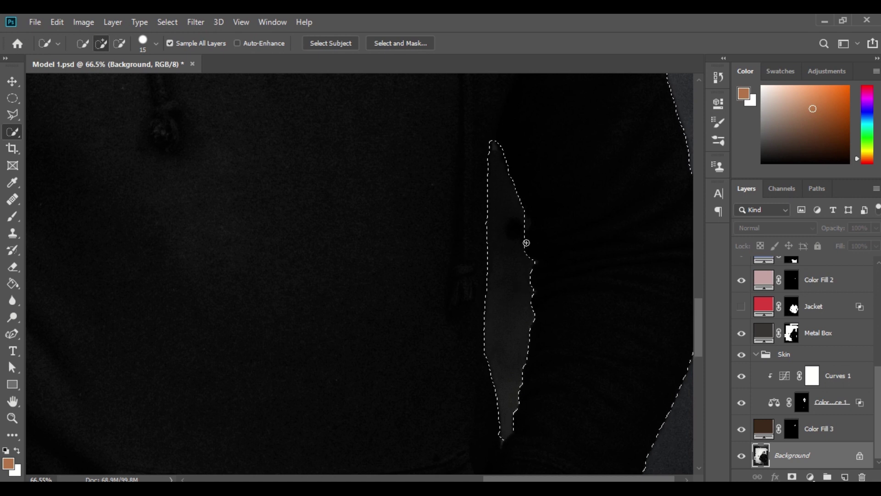
key("alt")
Subtract the exposed hand at the hoodie pocket from the selection, and fit the whole image in view.
left_click_drag(701, 307, 706, 354)
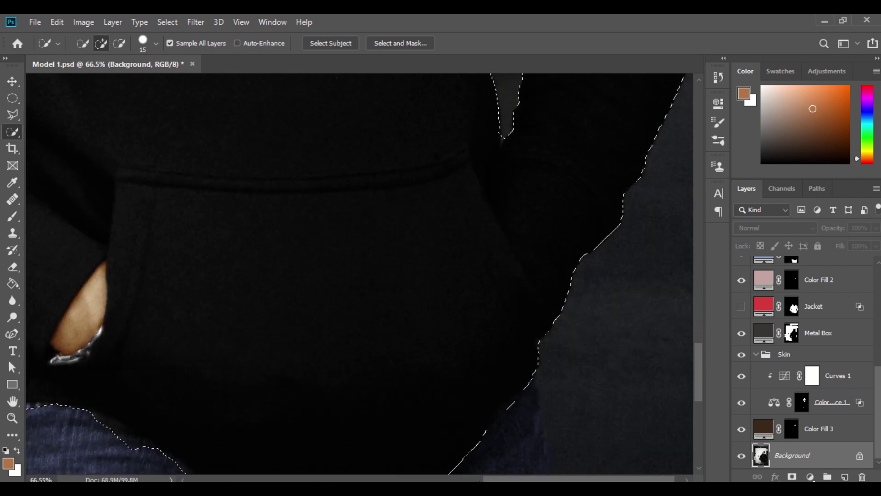
scroll(640, 394, "left", 5)
scroll(358, 276, "left", 3)
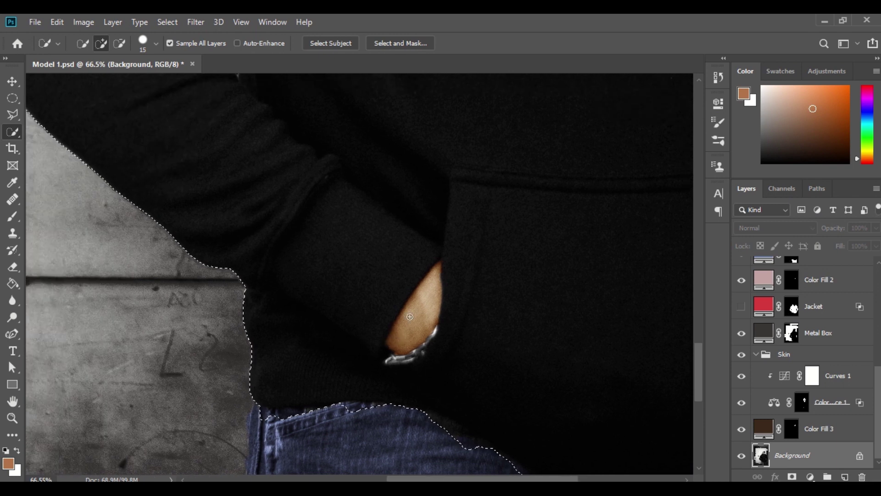
key("alt")
mouse_move(434, 277)
left_mouse_down()
mouse_move(393, 350)
mouse_move(438, 269)
mouse_move(441, 294)
mouse_move(435, 266)
mouse_move(434, 285)
mouse_move(387, 359)
mouse_move(432, 338)
mouse_move(395, 361)
mouse_move(420, 356)
mouse_move(394, 360)
mouse_move(433, 351)
left_mouse_up()
key("ctrl+0")
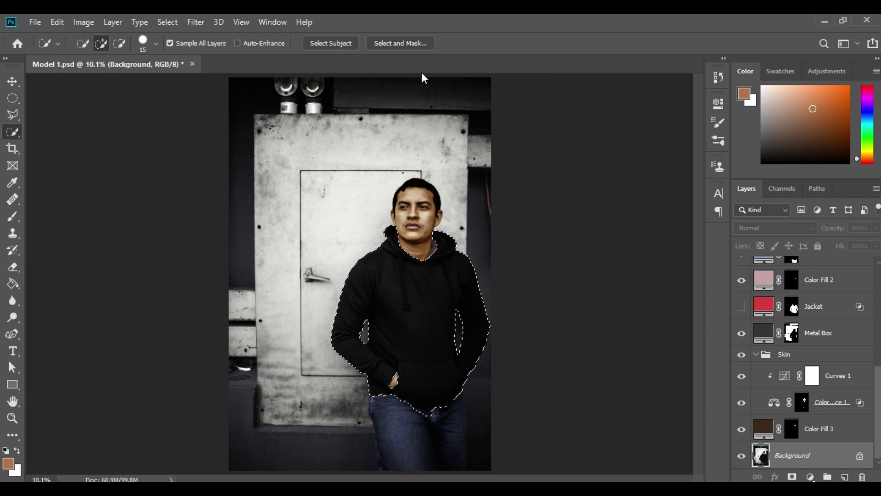
Open Select and Mask and subtract the jeans along the hoodie's hem with a 70 px Brush tool.
left_click(406, 43)
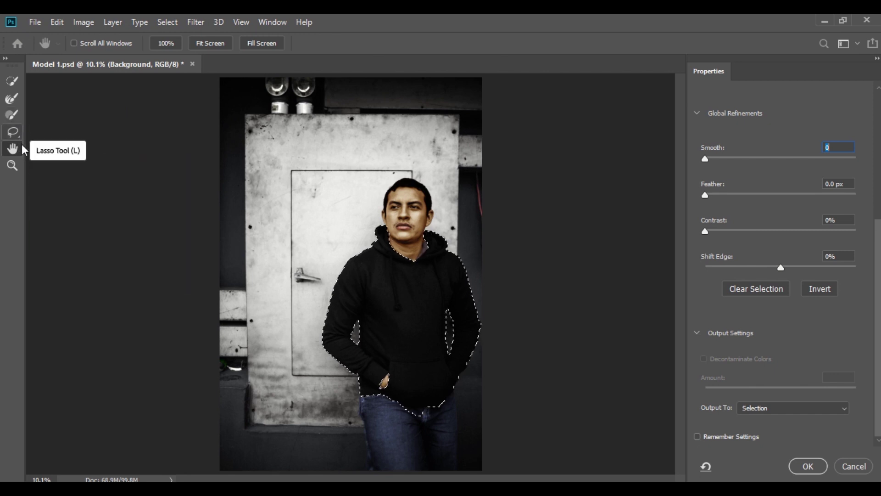
left_click(12, 166)
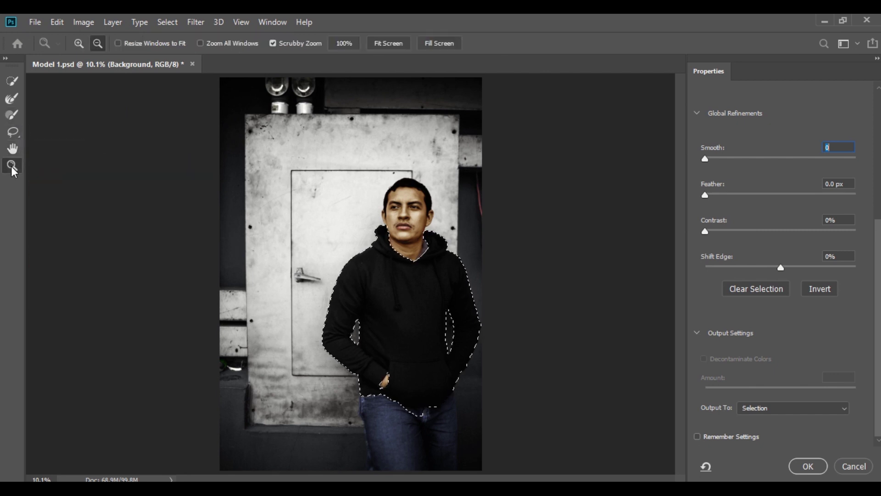
left_click_drag(426, 415, 486, 412)
left_click_drag(684, 349, 682, 367)
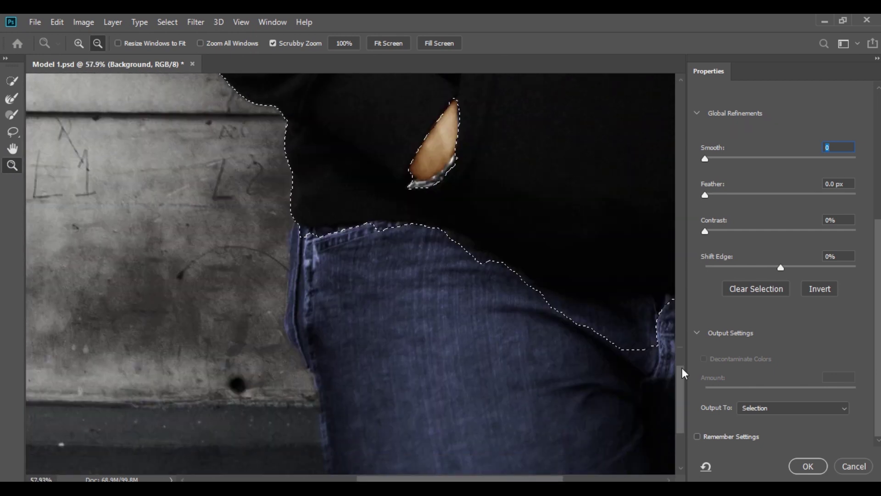
left_click_drag(501, 478, 546, 477)
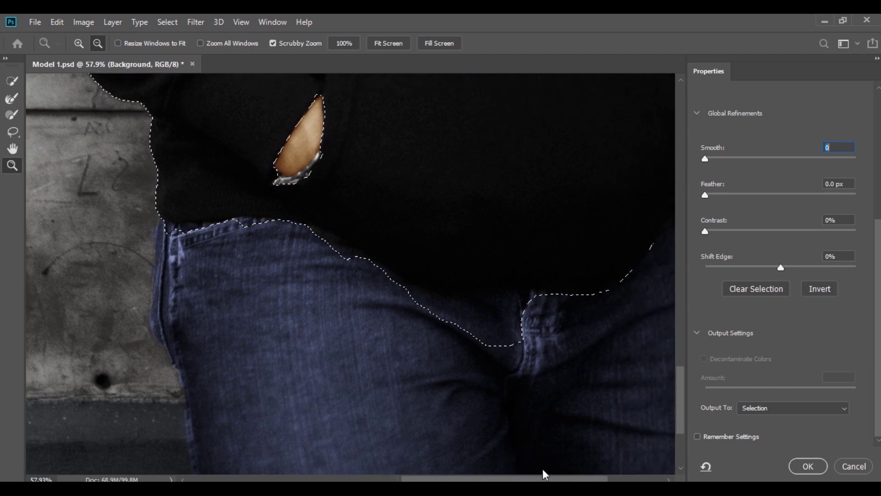
left_click(11, 117)
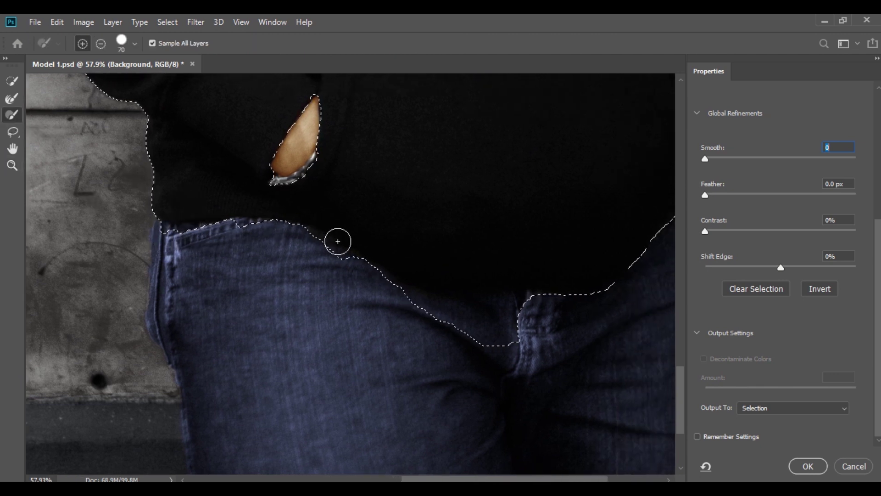
key("alt")
mouse_move(166, 242)
left_mouse_down()
mouse_move(250, 232)
mouse_move(311, 250)
mouse_move(306, 240)
mouse_move(423, 303)
mouse_move(562, 301)
mouse_move(571, 319)
mouse_move(509, 345)
mouse_move(443, 336)
mouse_move(554, 327)
mouse_move(451, 336)
left_mouse_up()
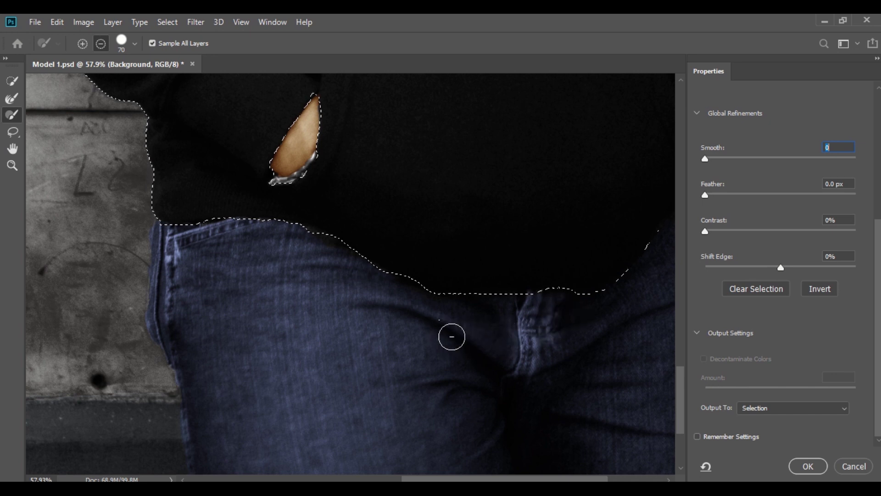
Trim the remaining selected jeans beside the fly along the hoodie's lower hem.
left_click_drag(436, 477, 495, 467)
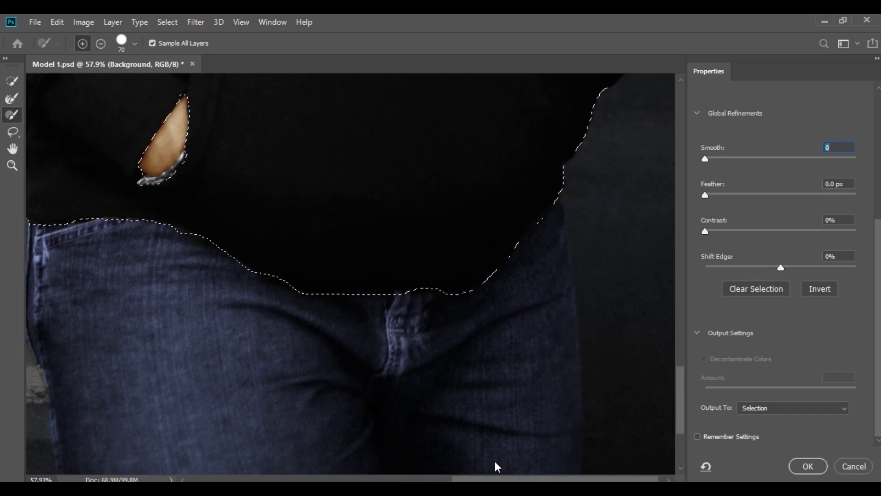
key("alt")
left_click_drag(419, 299, 442, 291)
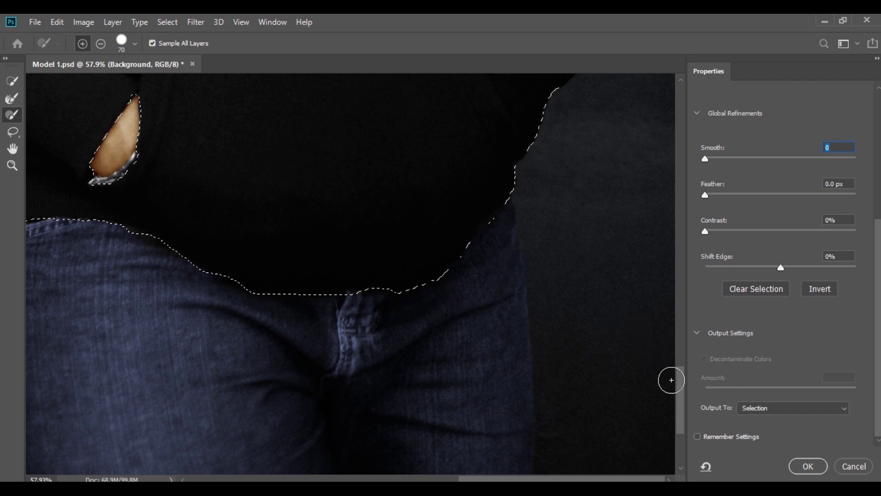
Clean up the selection edge around the exposed hand and bracelet at the hoodie pocket with a 20 px Brush tool.
left_click_drag(683, 392, 690, 359)
left_click_drag(508, 479, 419, 479)
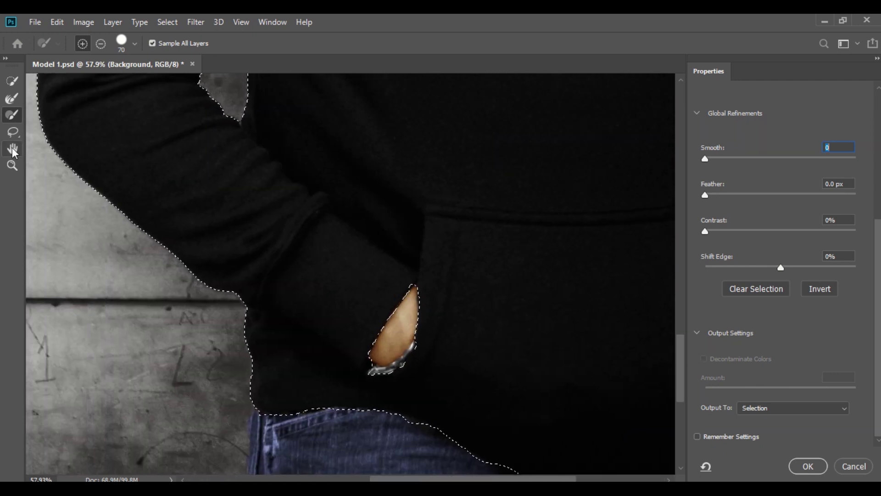
left_click(12, 165)
left_click_drag(240, 216, 464, 295)
left_click_drag(679, 362, 681, 377)
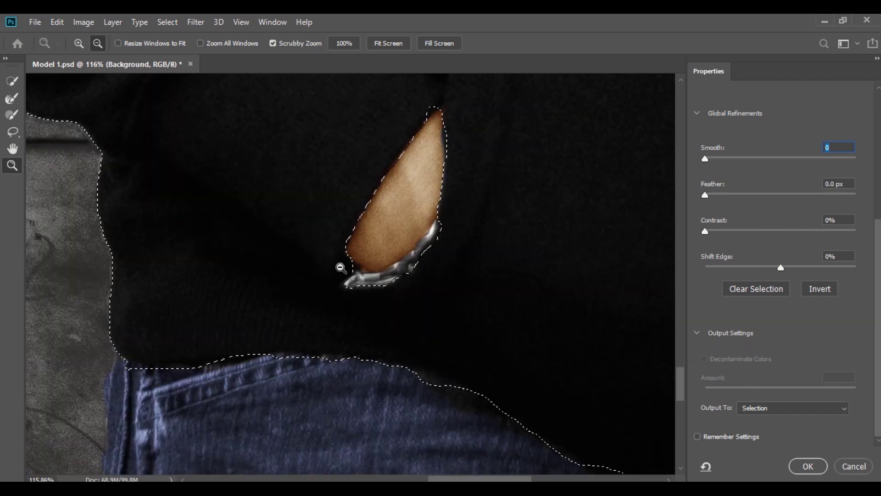
left_click(12, 115)
key("bracketleft")
key("bracketleft")
key("bracketleft")
key("bracketleft")
key("bracketleft")
key("bracketleft")
key("bracketleft")
key("bracketleft")
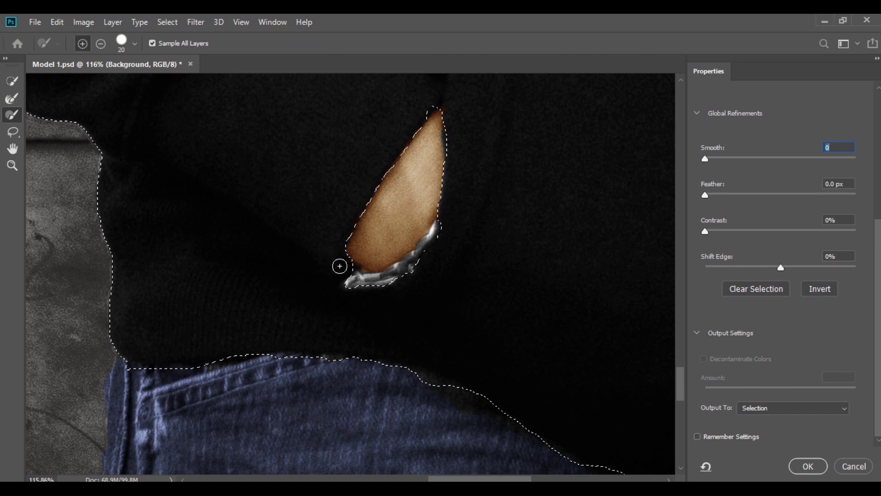
key("alt")
left_click(343, 271, "alt")
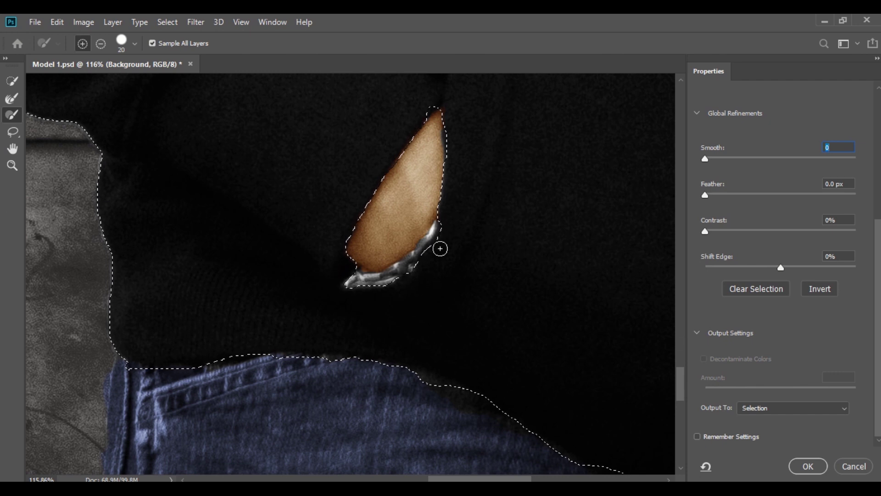
mouse_move(422, 108)
left_mouse_down()
mouse_move(446, 101)
mouse_move(454, 136)
mouse_move(452, 109)
mouse_move(454, 200)
mouse_move(454, 143)
mouse_move(452, 152)
left_mouse_up()
double_click(12, 149)
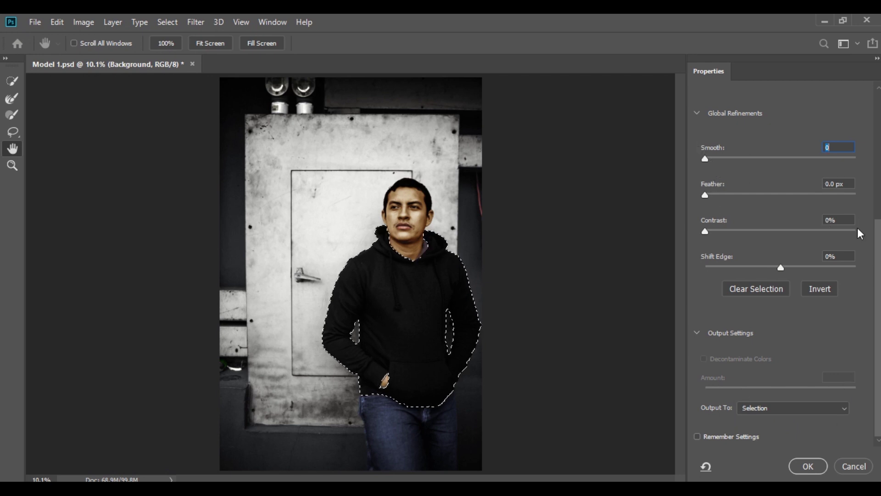
Set the edge Radius to 2 px with Smart Radius on and Smooth to 10, and output the result as a selection.
left_click_drag(877, 236, 870, 165)
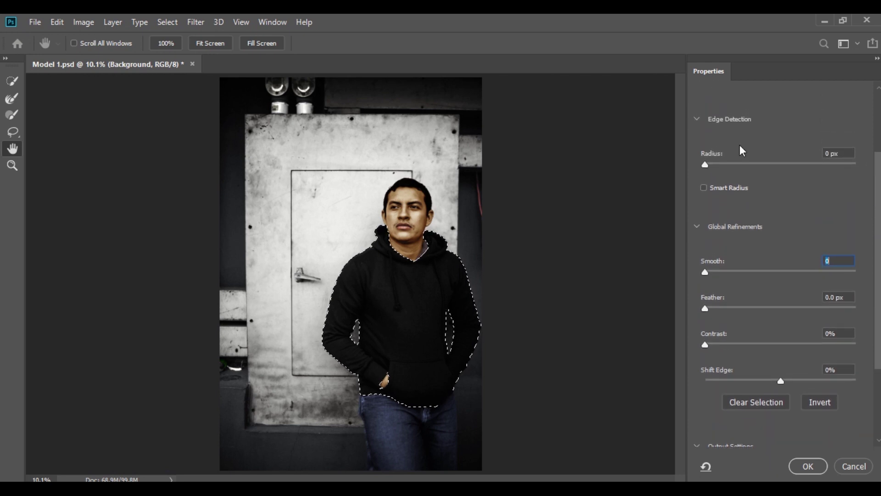
left_click_drag(712, 165, 713, 167)
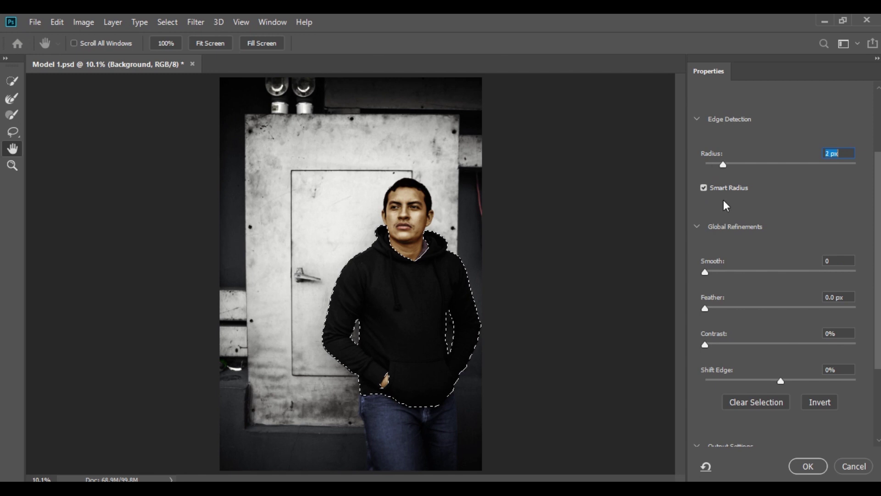
left_click(721, 272)
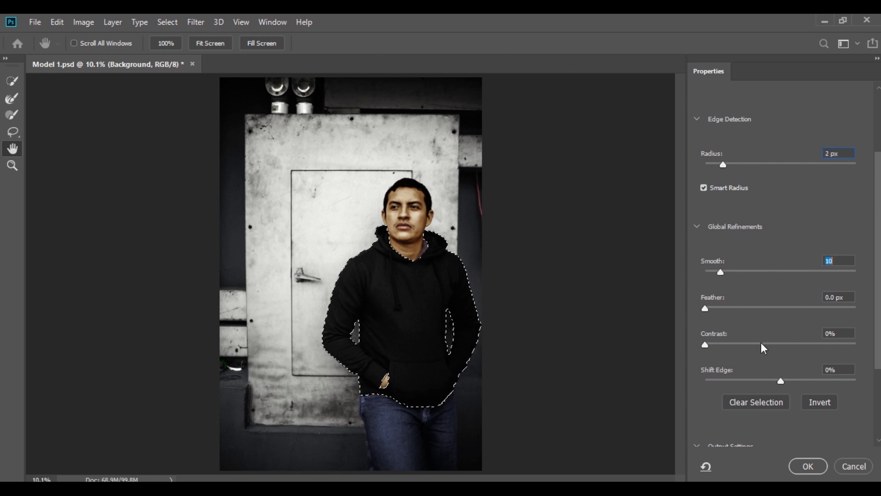
left_click_drag(876, 296, 876, 388)
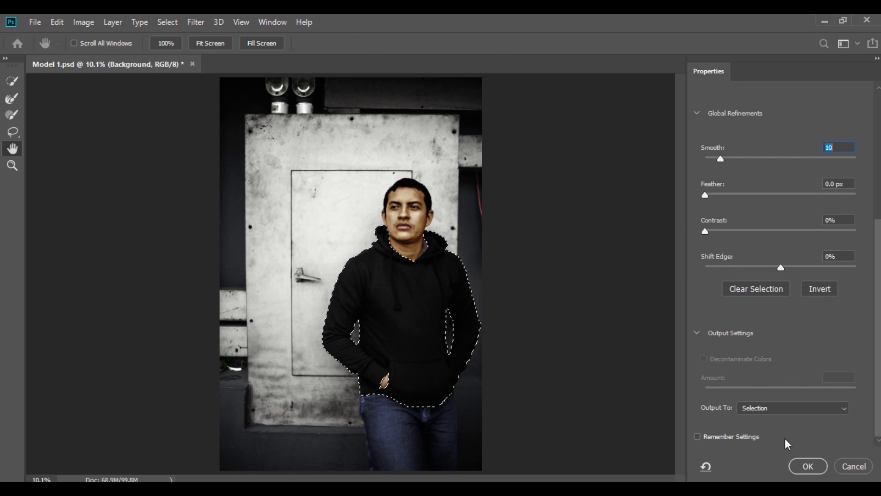
left_click(808, 464)
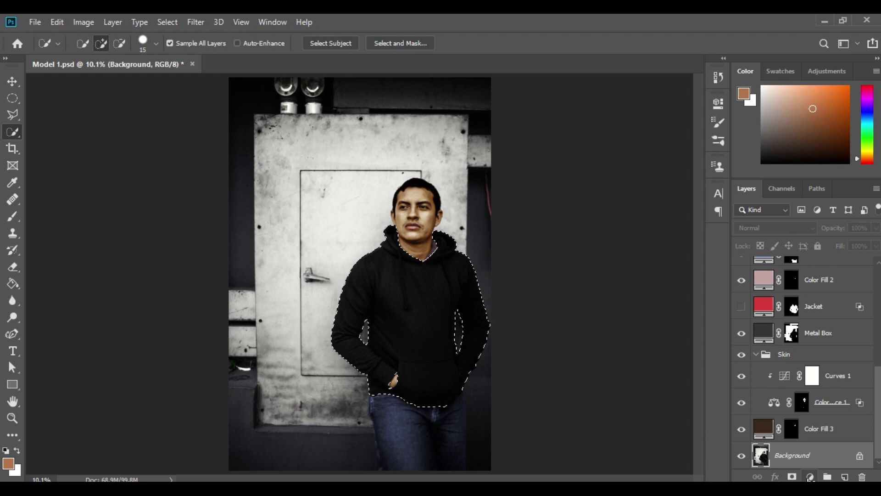
Add a Solid Color fill layer from the hoodie selection and choose pure red, ff0000, in the color picker.
left_click(810, 476)
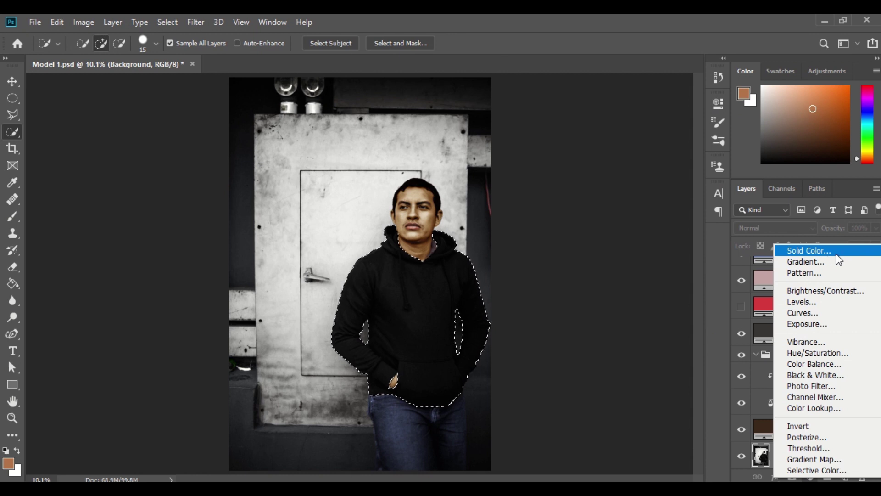
left_click(839, 257)
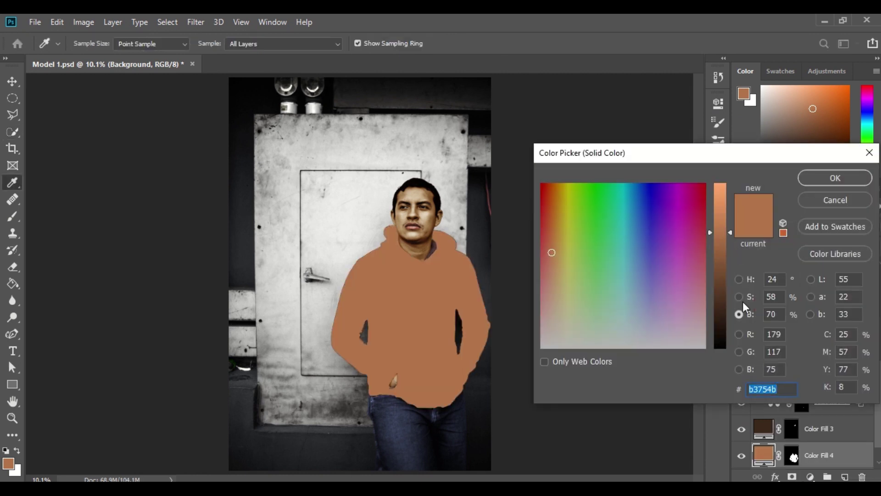
left_click(741, 280)
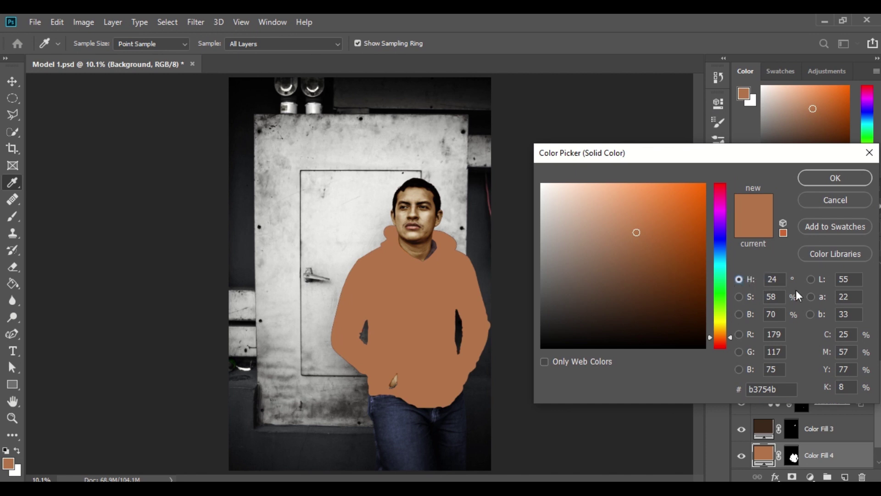
left_click_drag(724, 266, 722, 347)
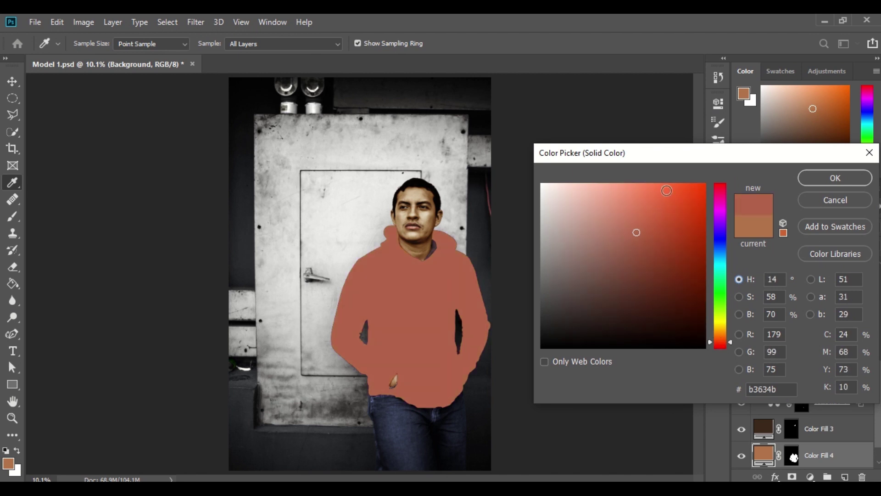
left_click(690, 207)
left_click(719, 348)
left_click_drag(684, 222, 712, 170)
Set the red fill to 84% saturation and 49% brightness (7e1515), and change the layer's blend mode to Color.
left_click(739, 297)
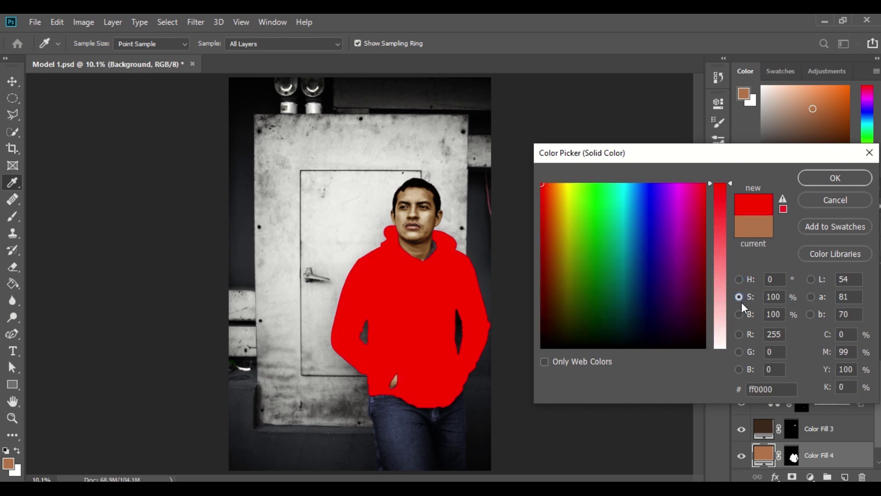
mouse_move(731, 216)
left_mouse_down()
mouse_move(728, 228)
mouse_move(723, 216)
left_mouse_up()
left_click(739, 315)
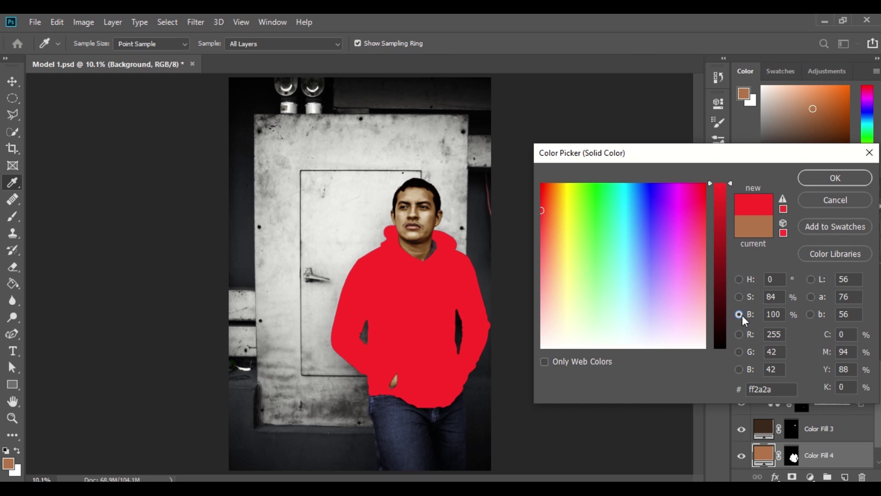
left_click_drag(724, 248, 730, 273)
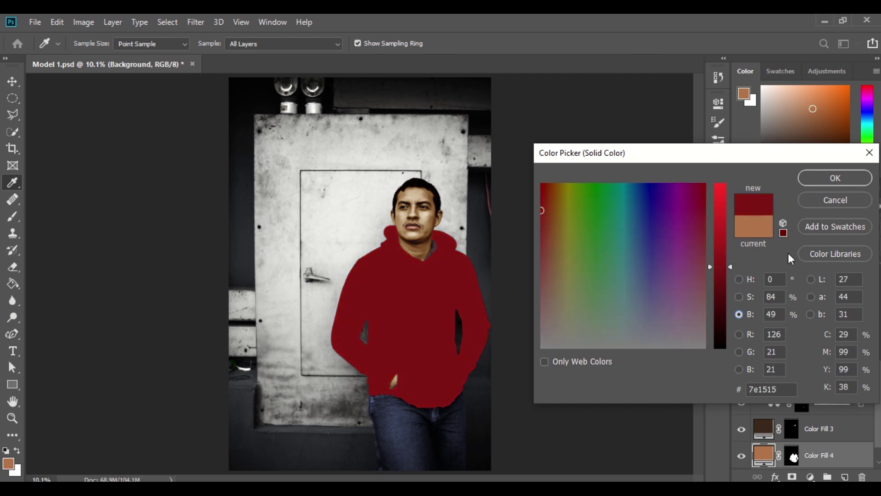
left_click(739, 280)
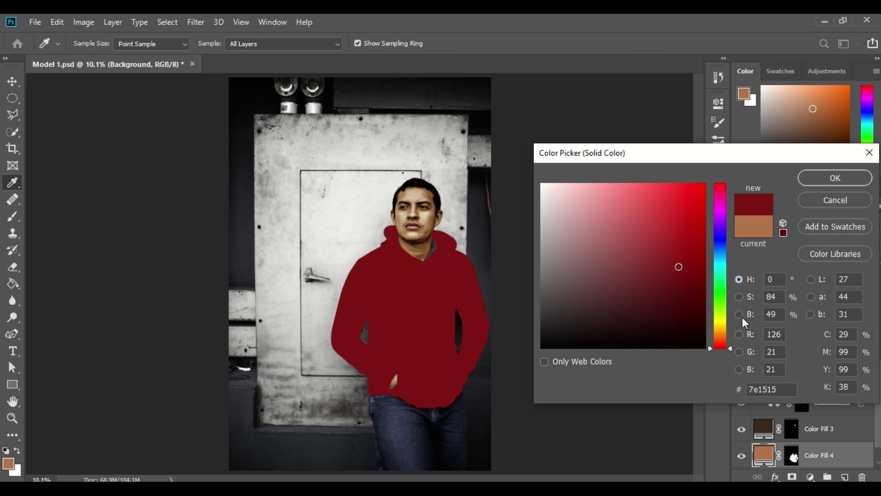
left_click(835, 178)
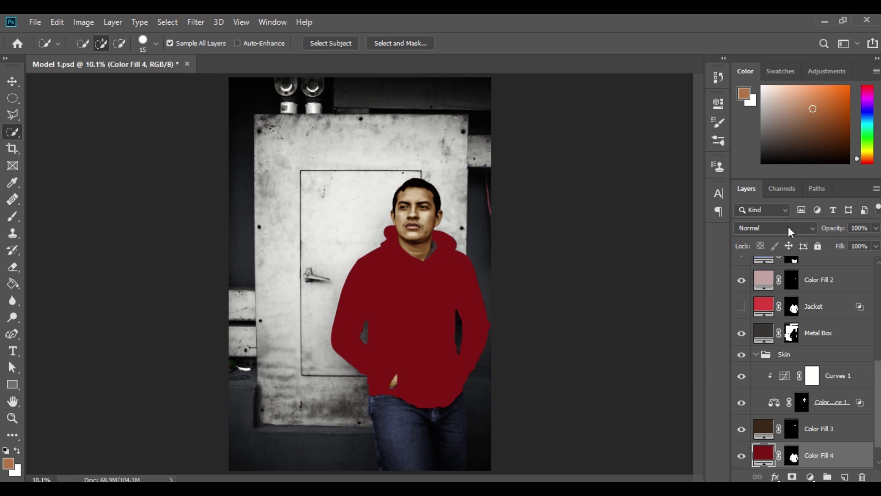
left_click(815, 228)
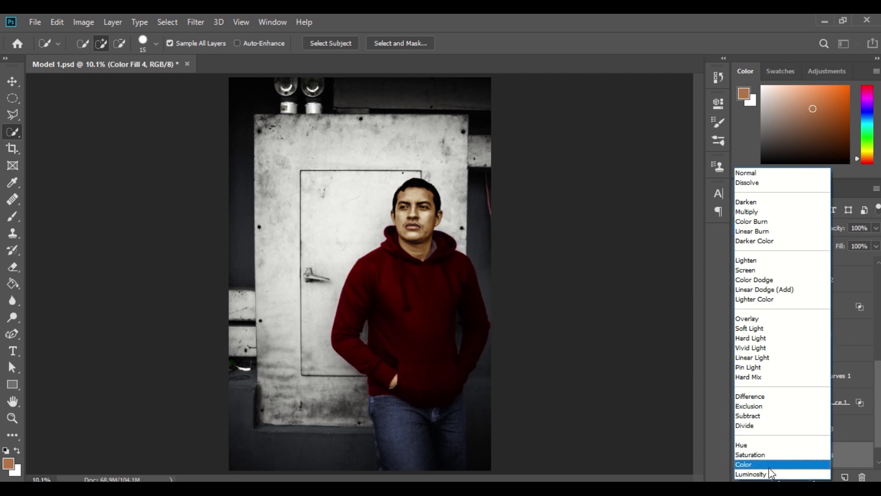
left_click(769, 466)
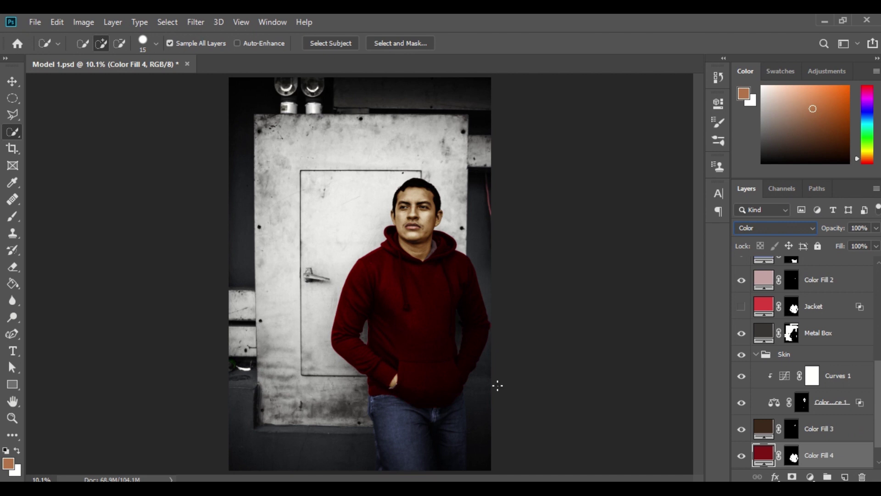
Paint black on the fill layer's mask with a 20 px Hard Round brush to remove the red spill beside the elbow near the dark wall.
left_click(12, 417)
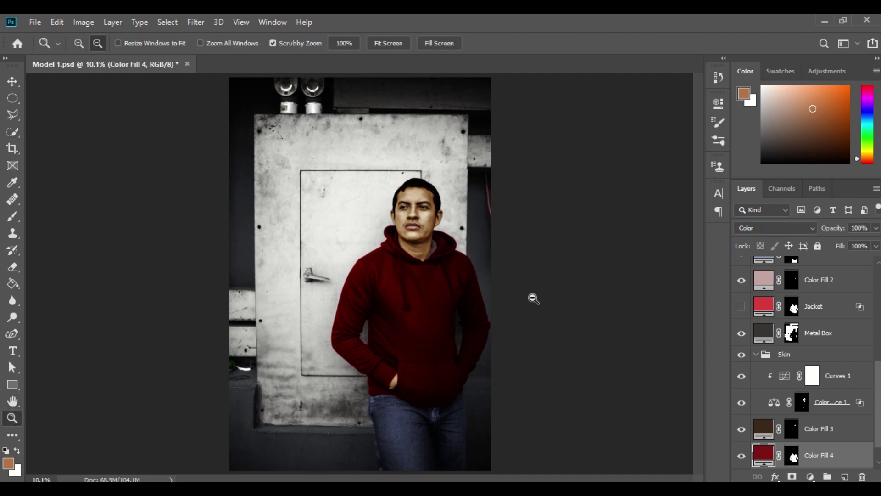
left_click_drag(484, 340, 545, 366)
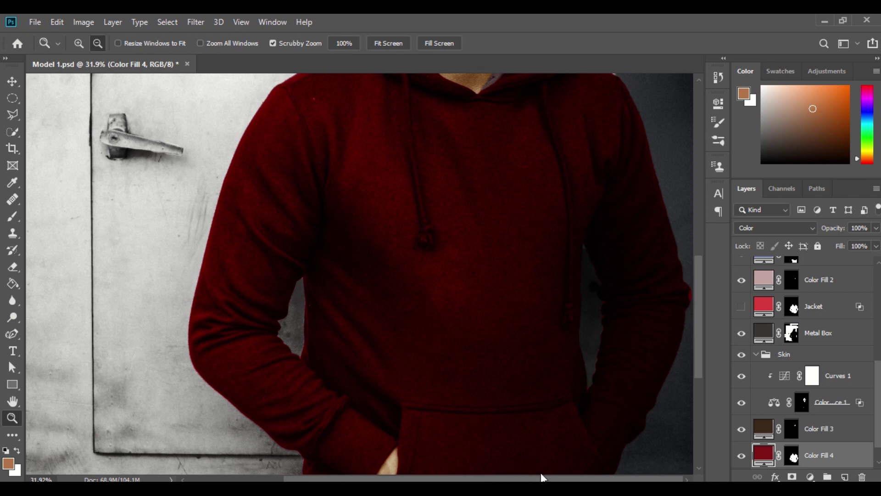
left_click_drag(692, 312, 29, 317)
left_click(12, 216)
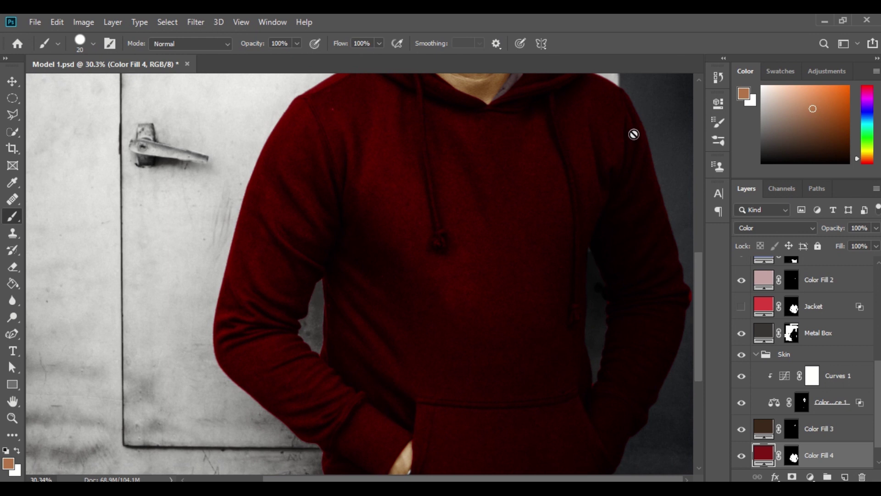
left_click(792, 454)
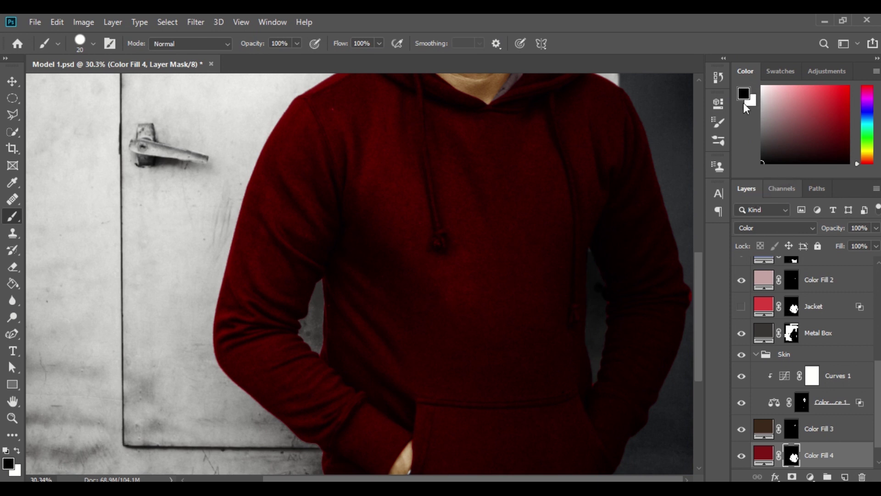
key("x")
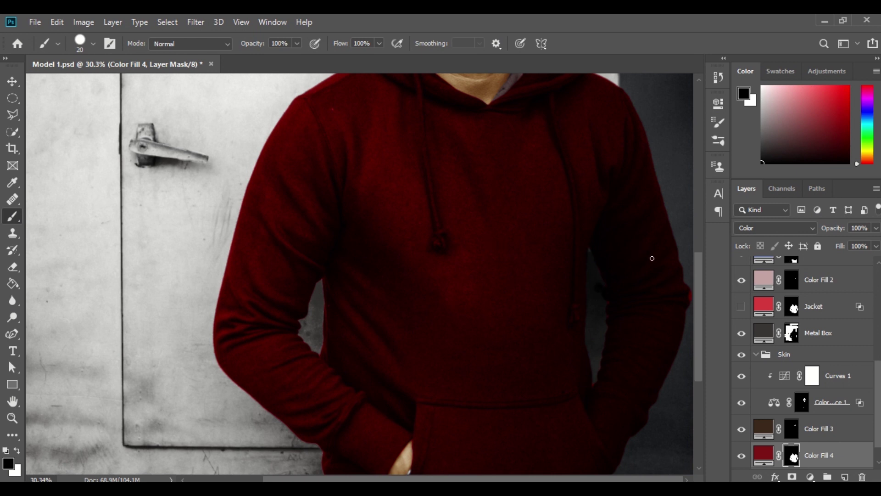
left_click(93, 43)
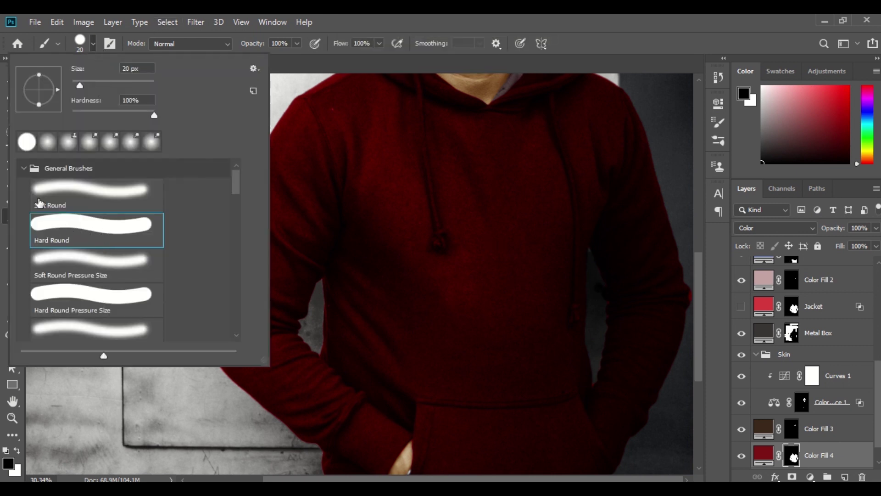
left_click(123, 49)
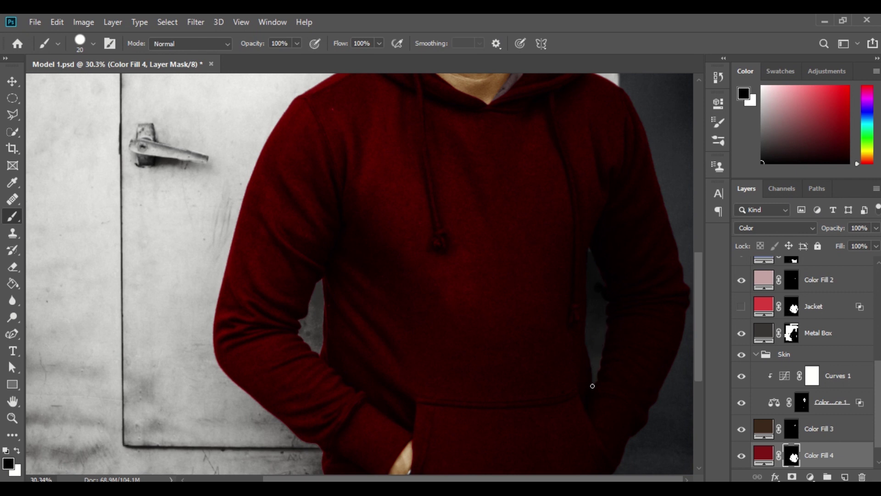
Inspect the red fill's edges from the collar down to the hem, with the mask brush switched to white and enlarged.
left_click_drag(701, 274, 697, 216)
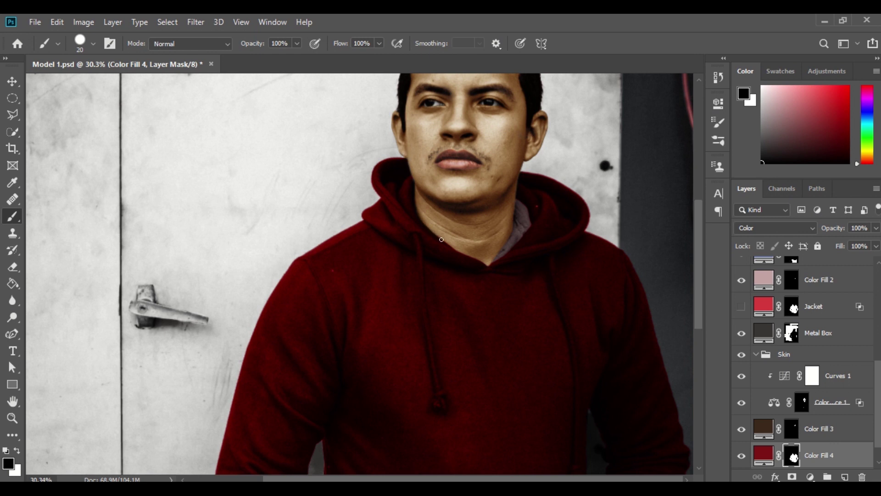
left_click_drag(700, 236, 705, 280)
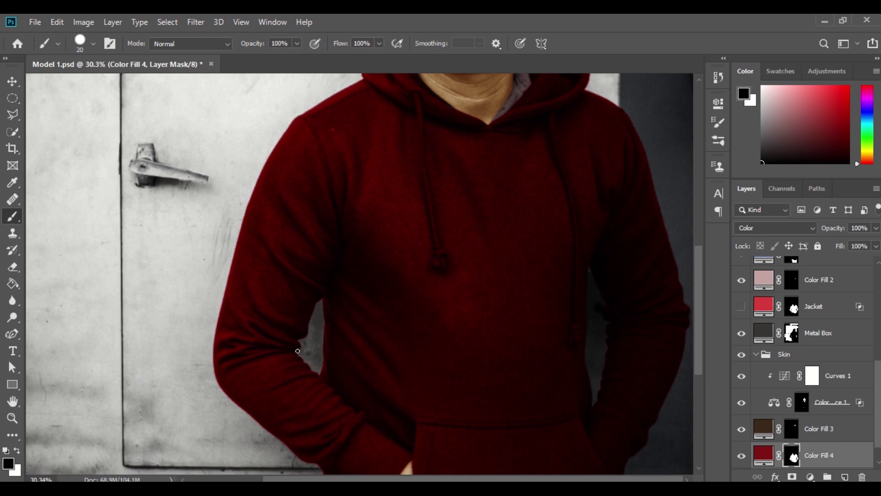
left_click_drag(701, 303, 709, 351)
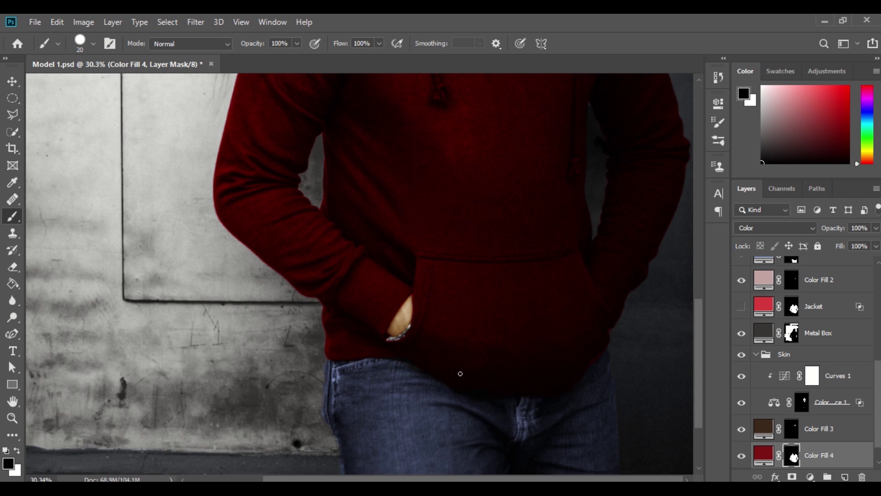
key("x")
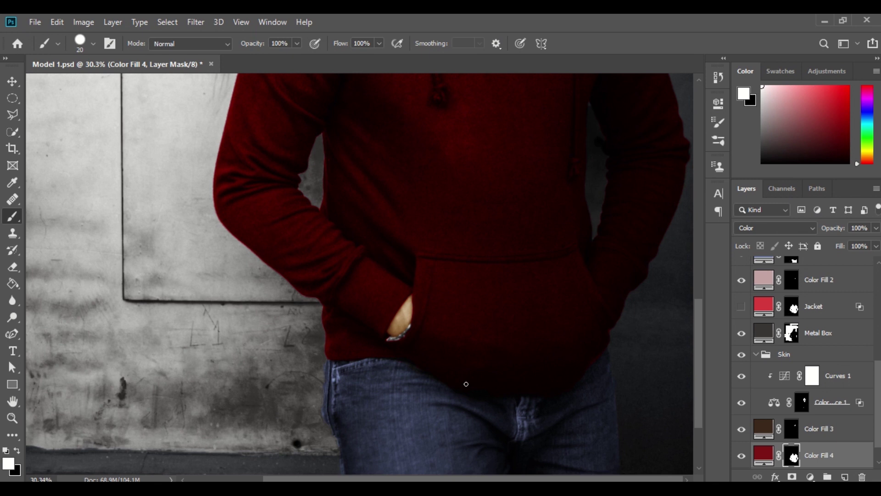
key("]")
key("]")
key("]")
double_click(13, 403)
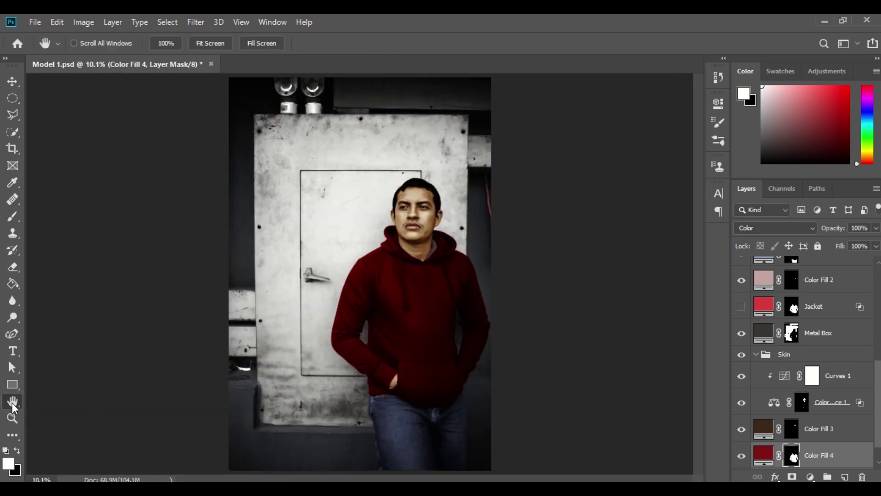